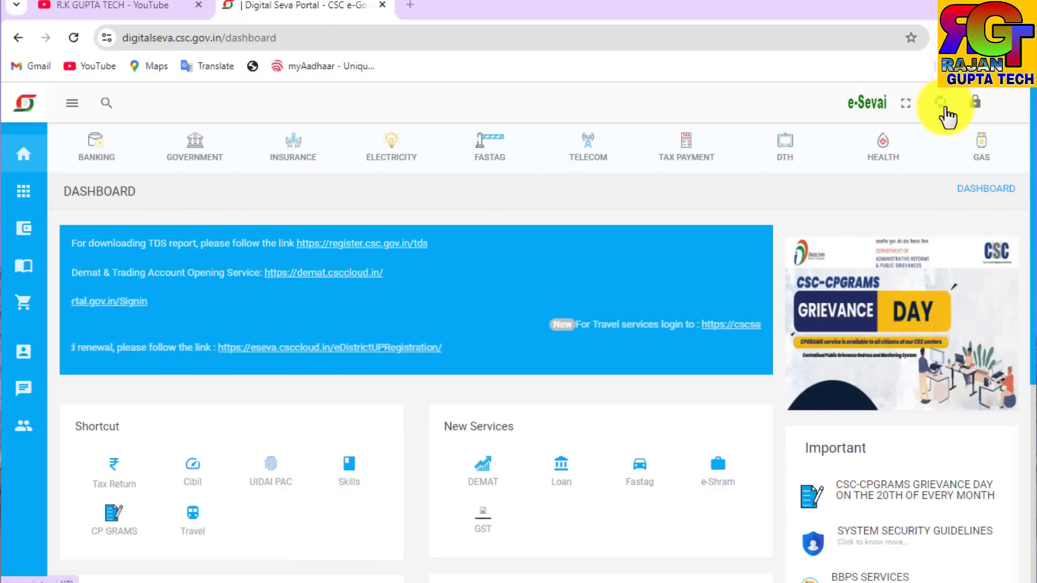
pyautogui.click(939, 102)
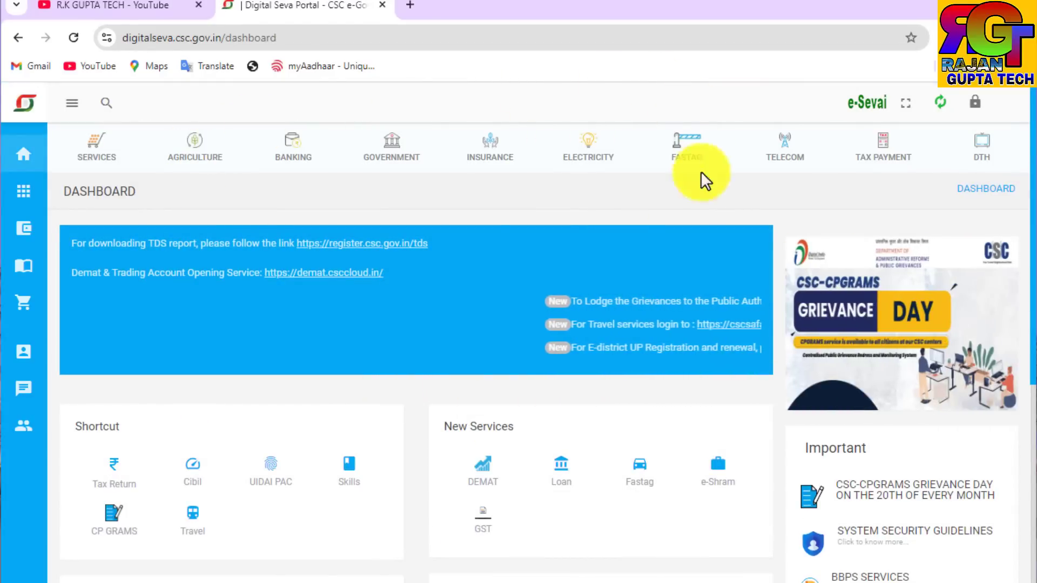
pyautogui.scroll(-3, 417, 287)
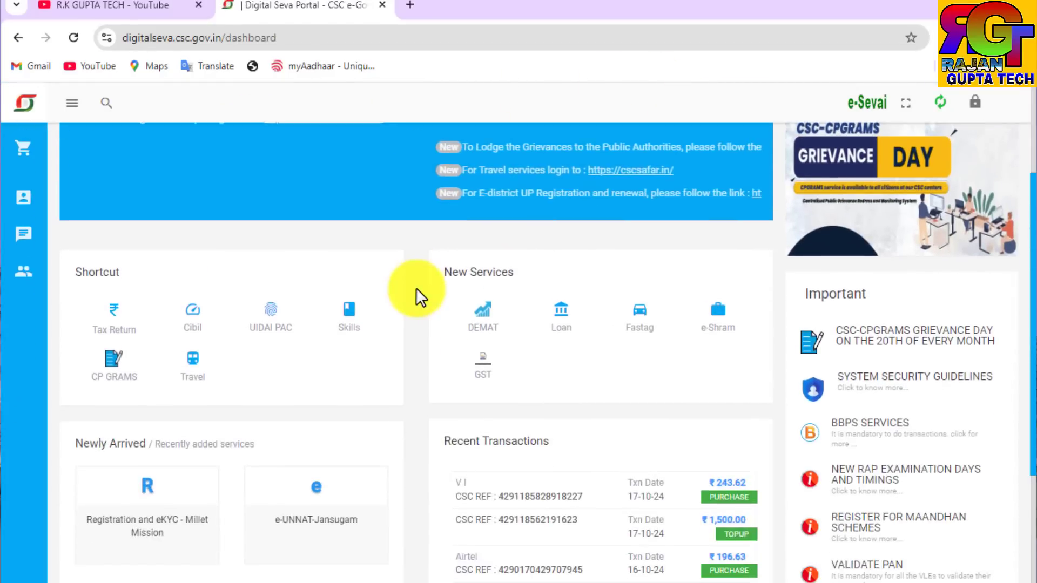
pyautogui.scroll(-3, 416, 287)
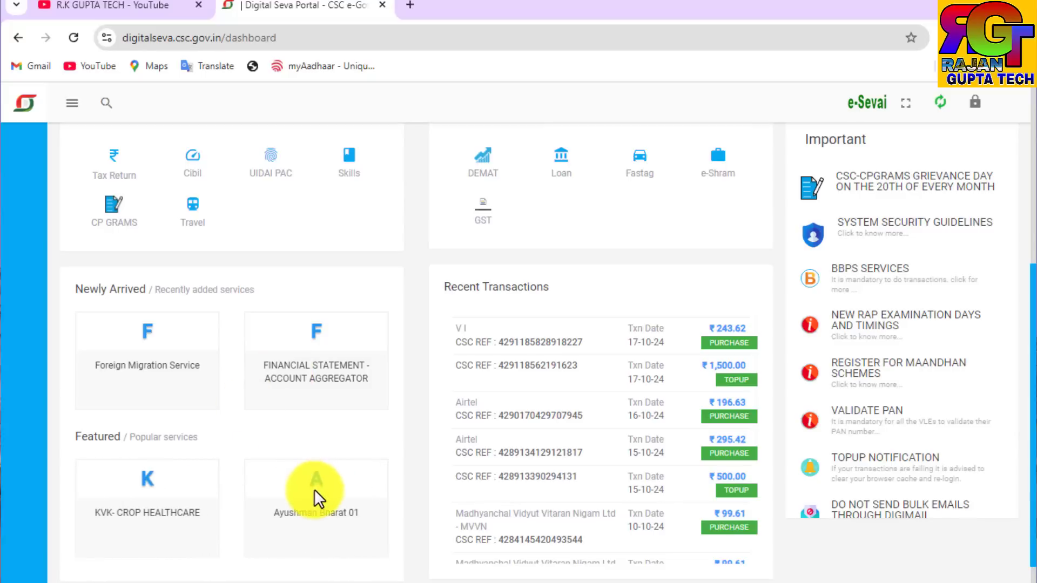
pyautogui.click(161, 13)
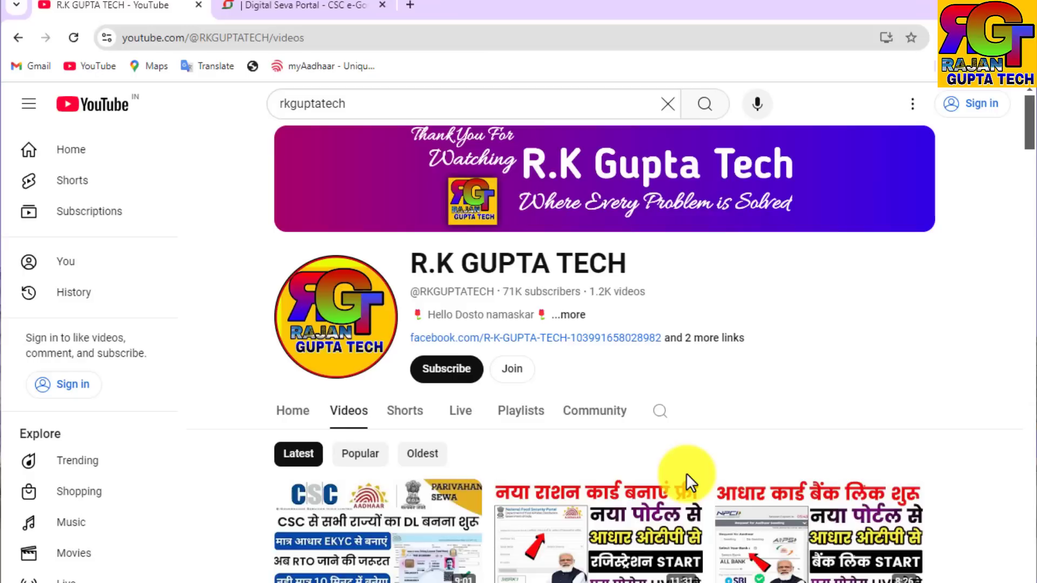
pyautogui.click(297, 5)
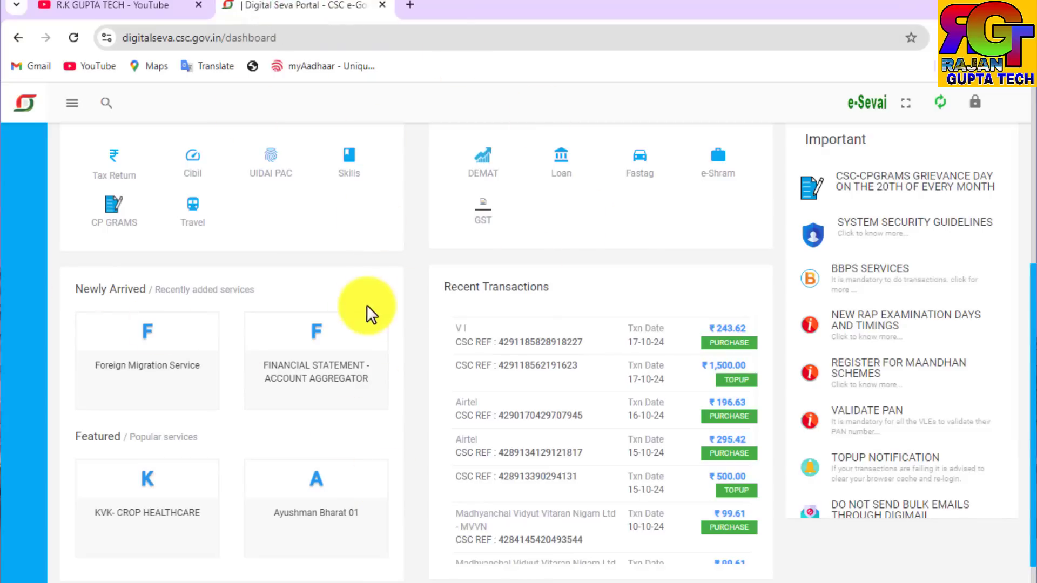
# Step: Open the Financial Statement - Account Aggregator service and log in to the Finduit portal
pyautogui.click(331, 383)
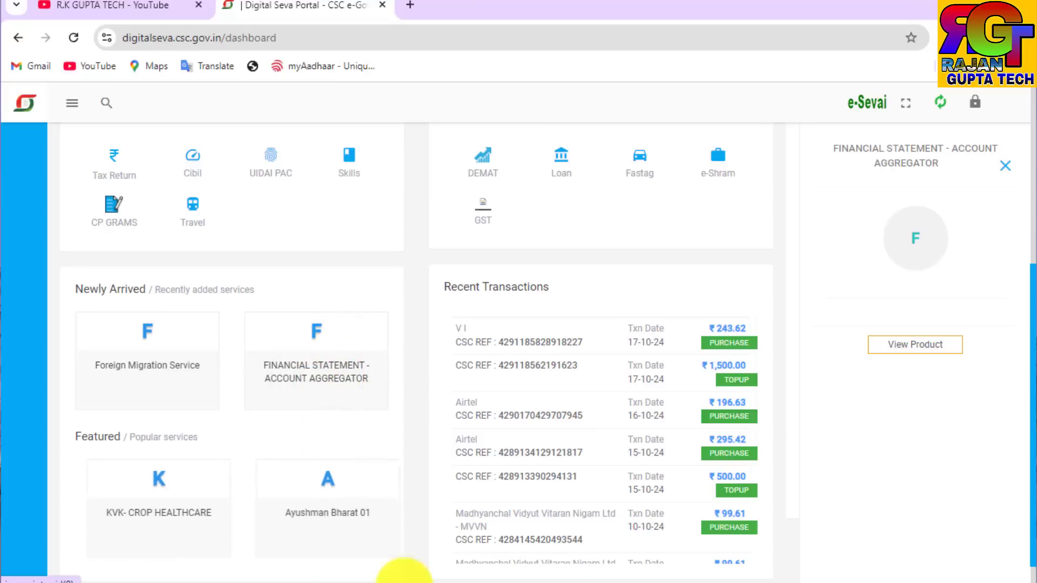
pyautogui.click(924, 354)
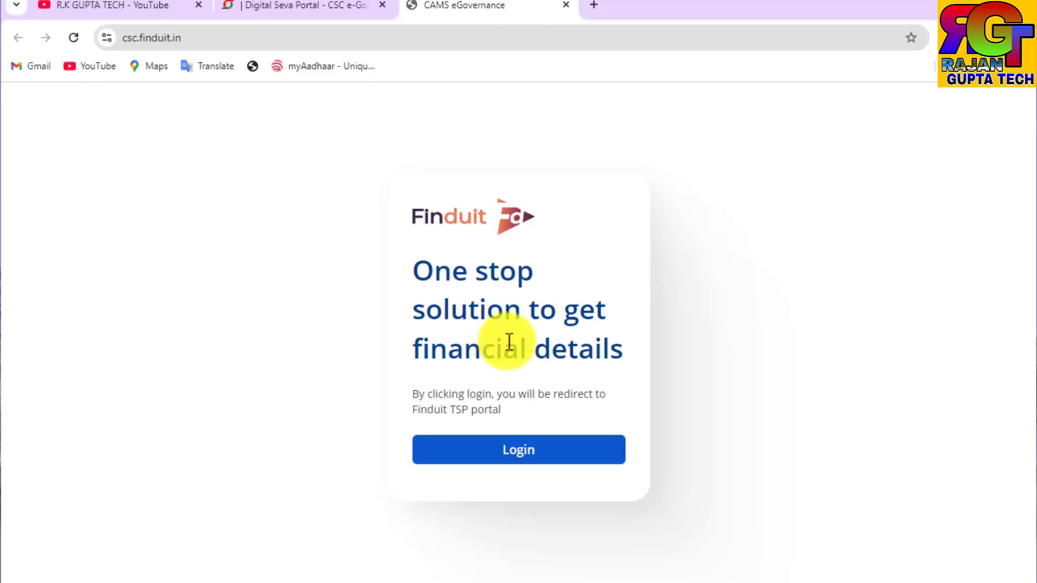
pyautogui.click(492, 454)
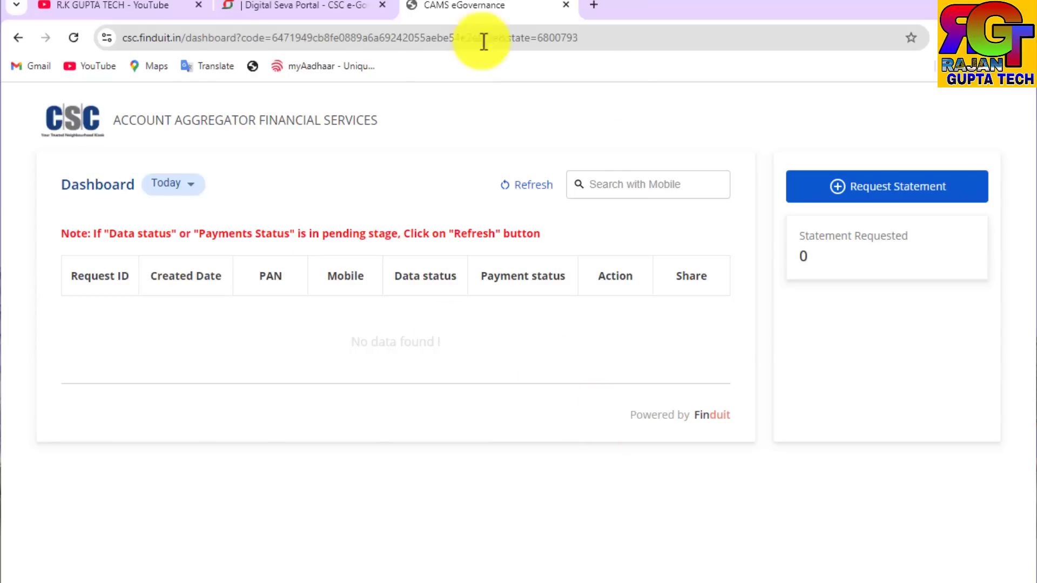
# Step: Start a new statement request and choose Yes Bank Ltd as the financial institute
pyautogui.click(836, 198)
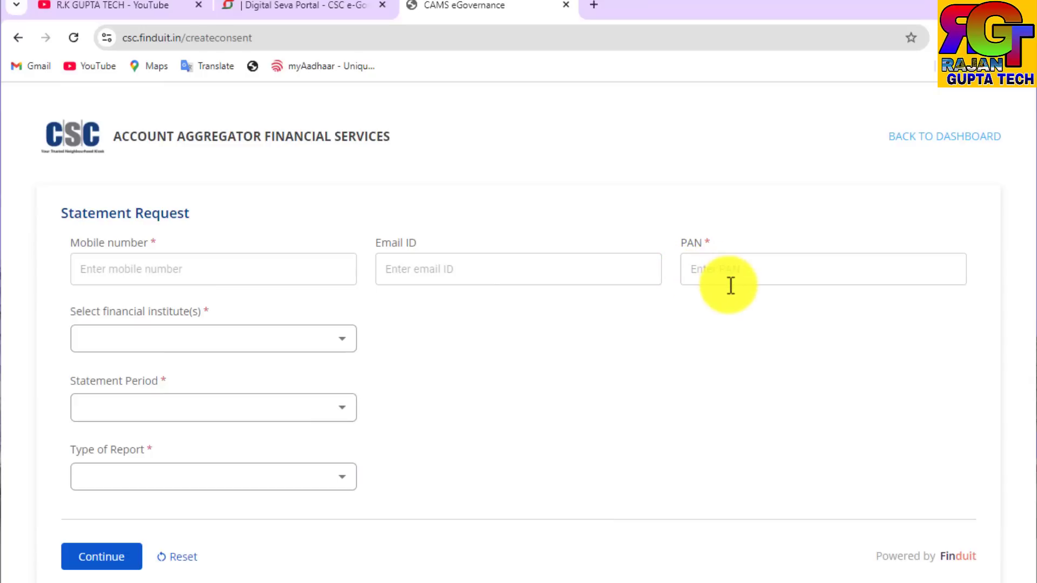
pyautogui.click(198, 342)
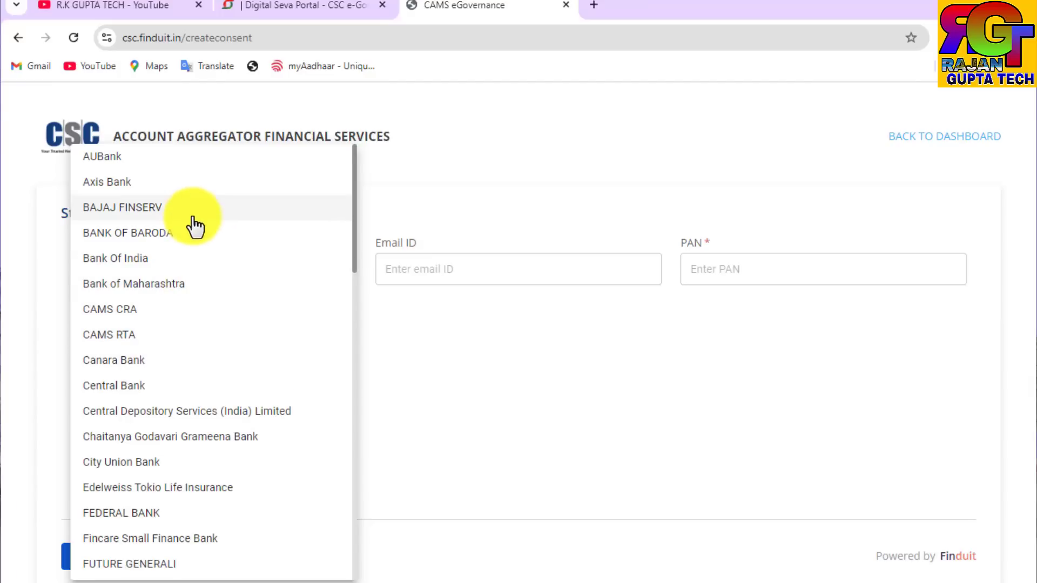
pyautogui.scroll(-4, 194, 225)
pyautogui.scroll(-10, 209, 465)
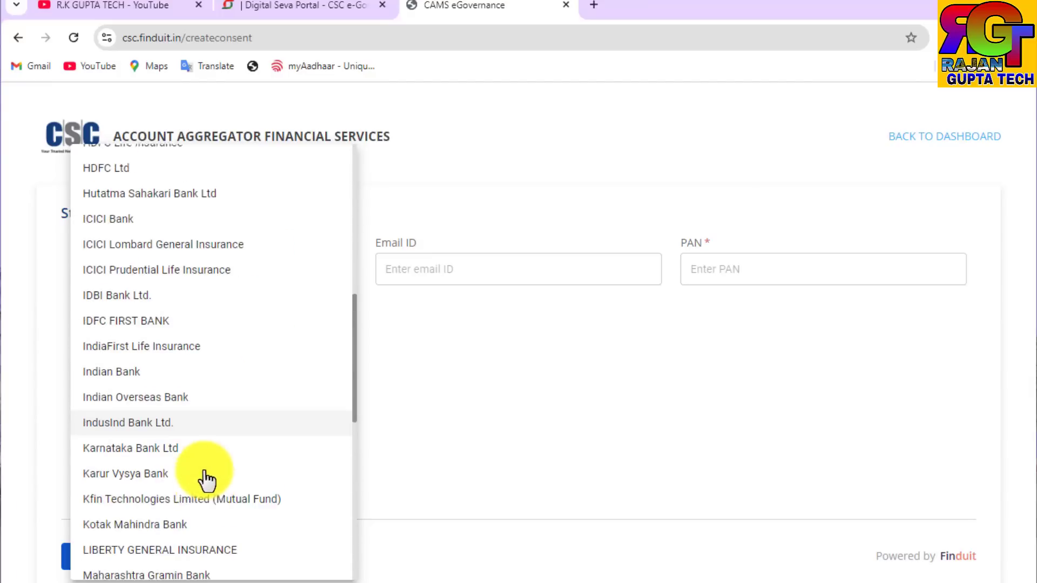
pyautogui.scroll(3, 213, 503)
pyautogui.scroll(8, 213, 503)
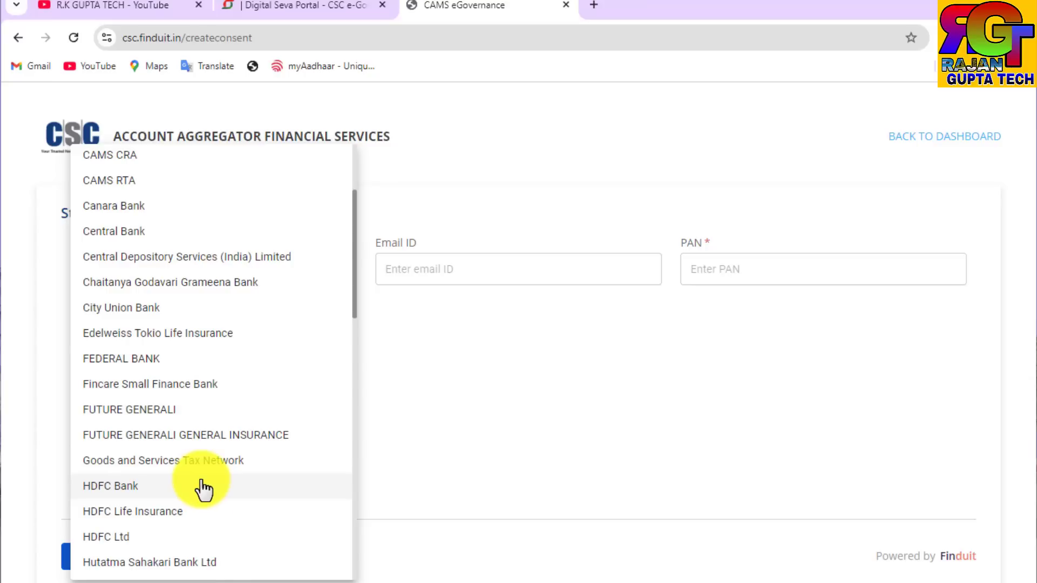
pyautogui.scroll(-10, 204, 490)
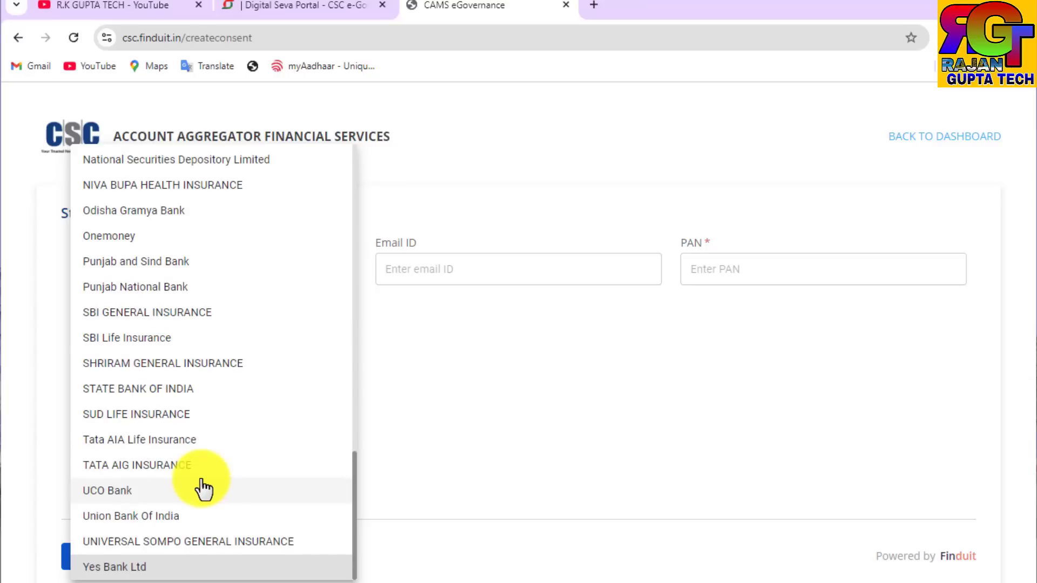
pyautogui.click(138, 570)
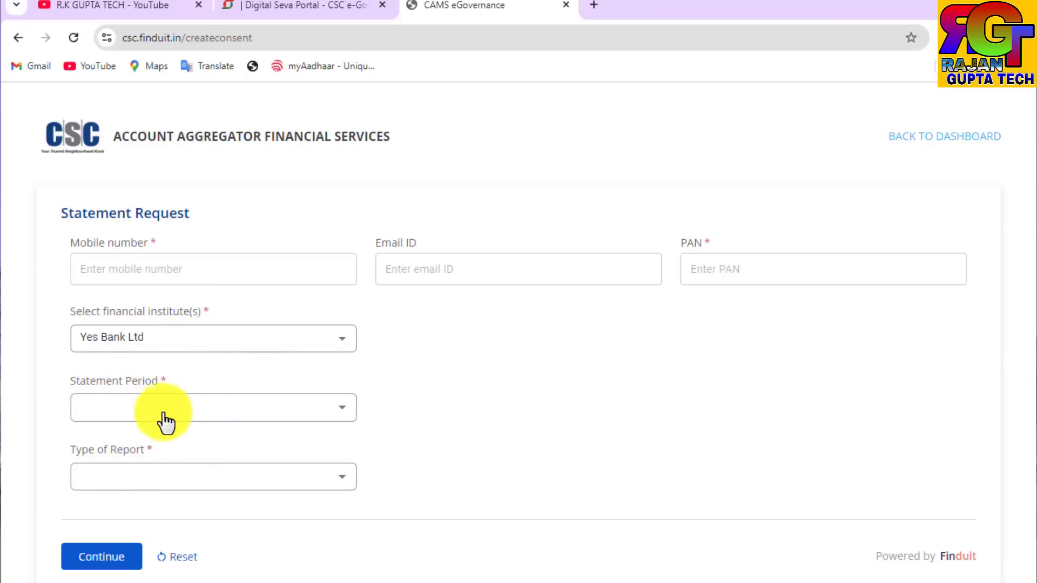
# Step: Set the statement period to 12 months and the report type to Bank Statement - 12 Months
pyautogui.click(222, 416)
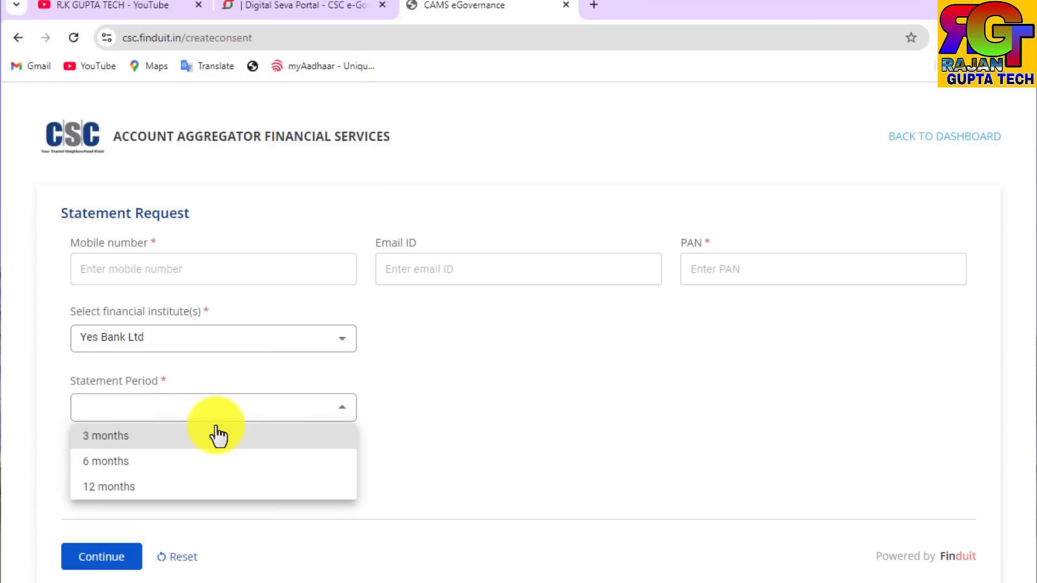
pyautogui.click(132, 489)
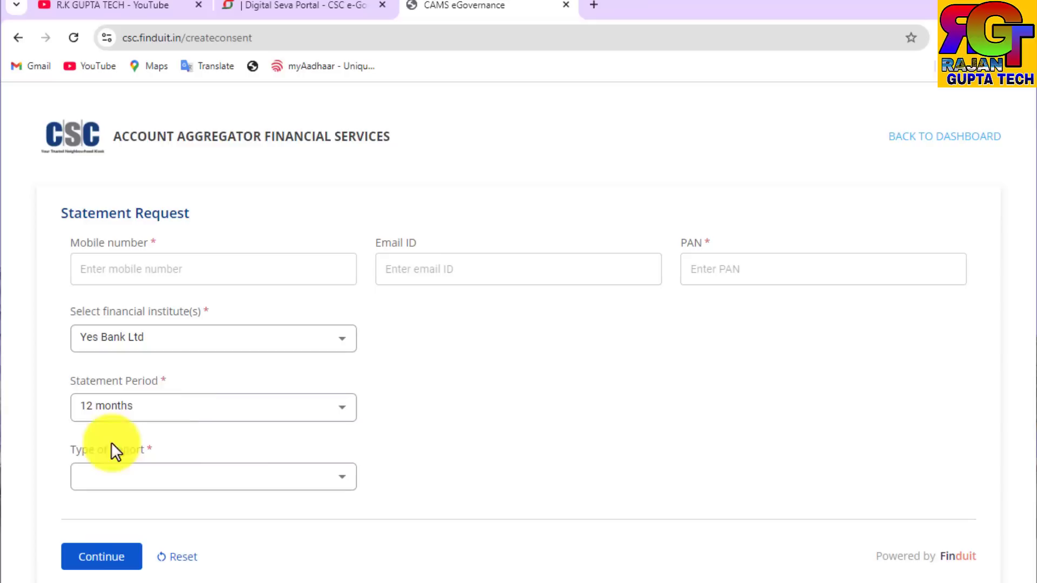
pyautogui.click(169, 412)
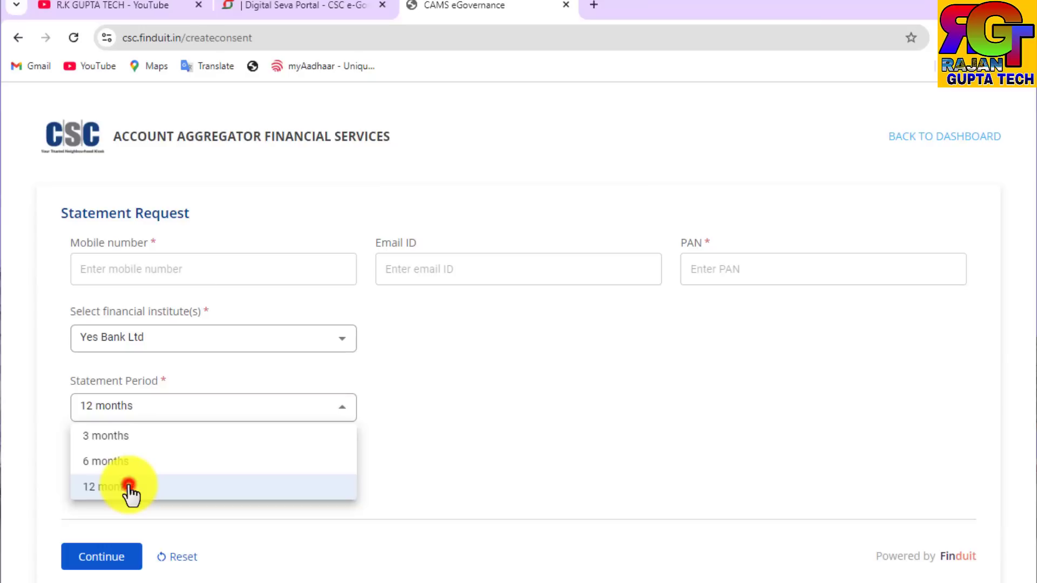
pyautogui.click(131, 489)
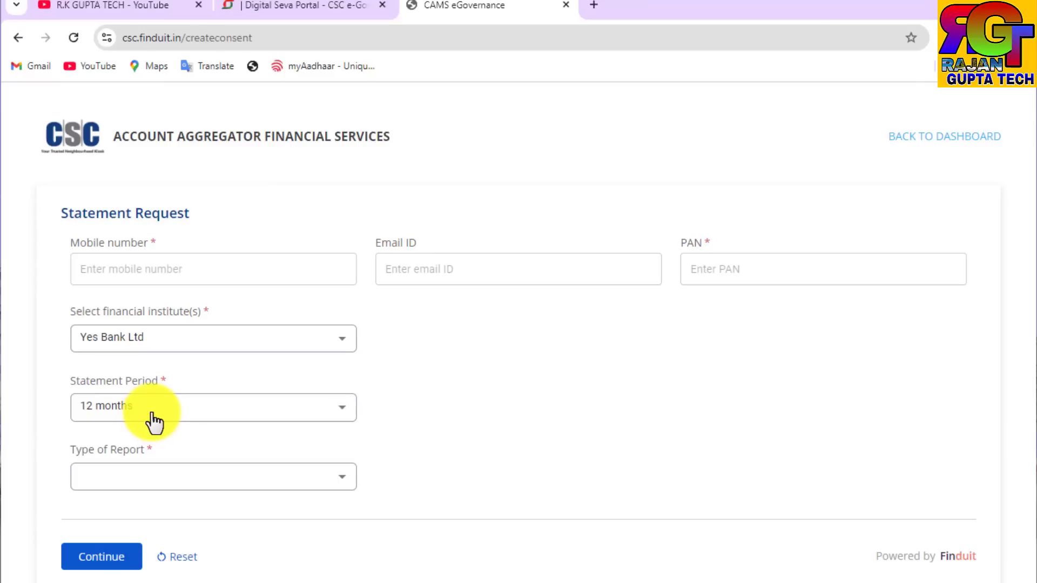
pyautogui.click(146, 481)
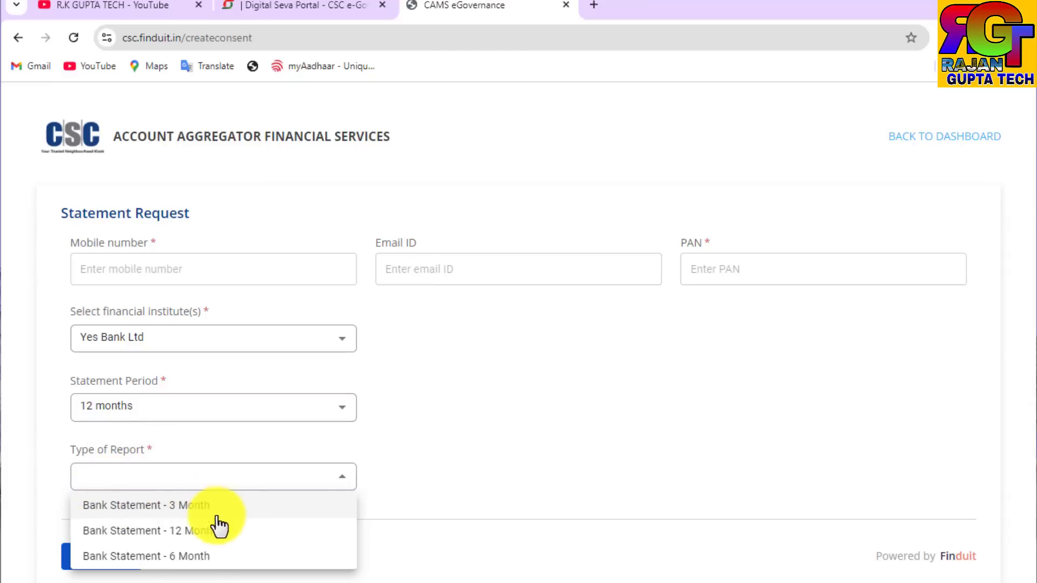
pyautogui.click(151, 532)
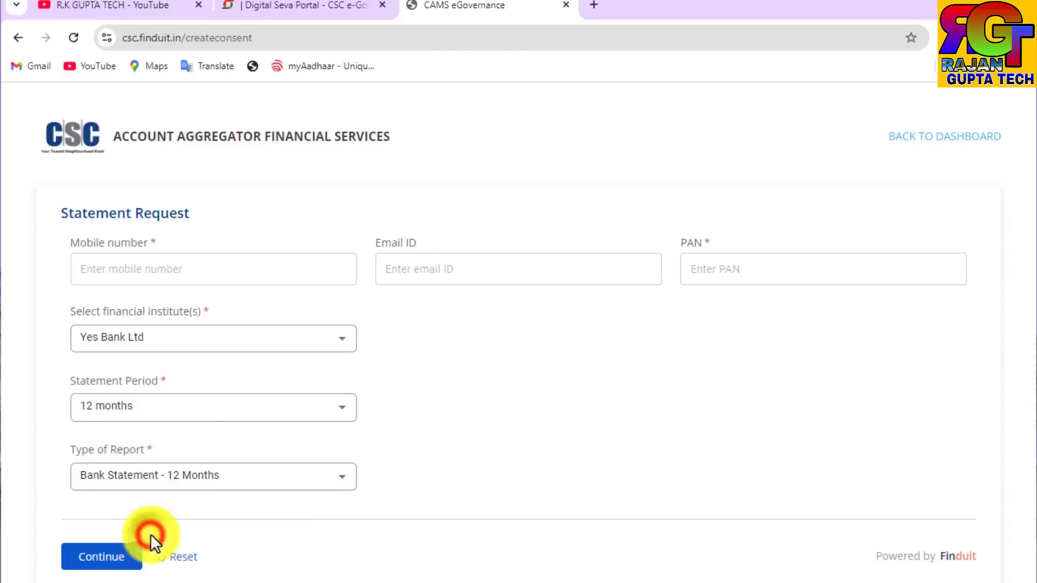
# Step: Submit the statement request, provide consent for the linked Yes Bank account, and refresh the dashboard
pyautogui.click(113, 564)
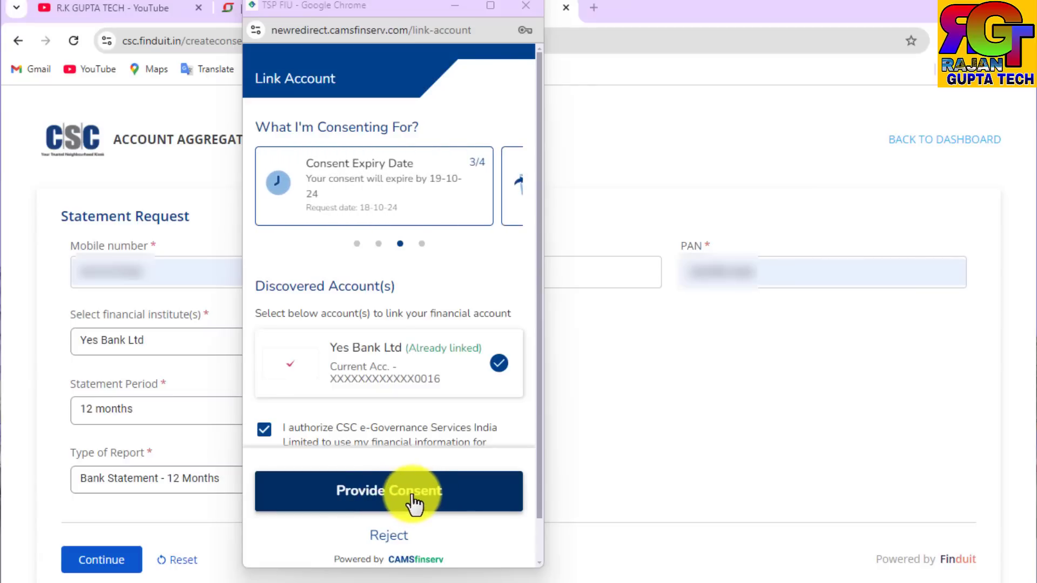
pyautogui.click(415, 503)
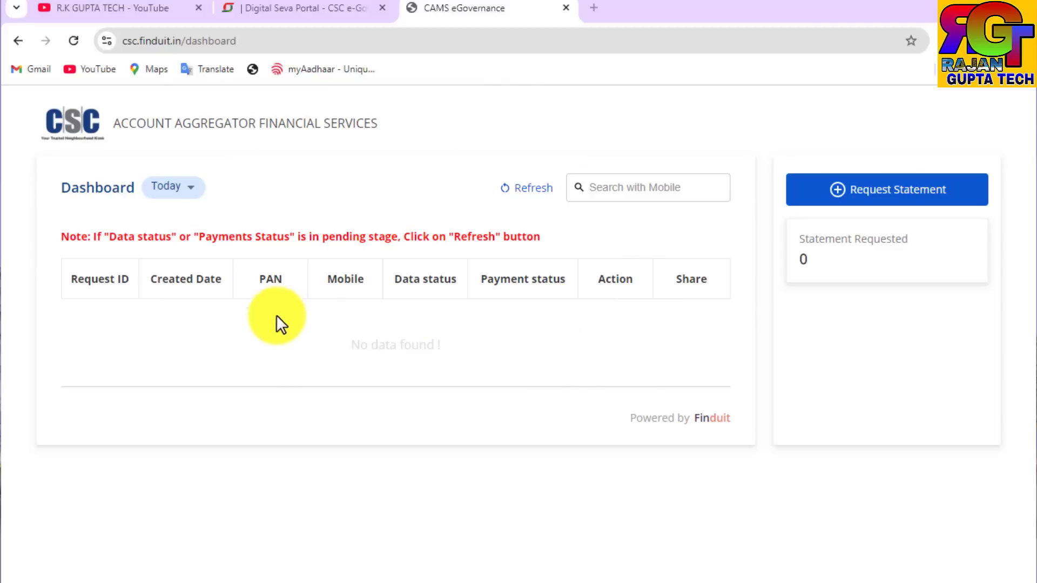
pyautogui.click(512, 195)
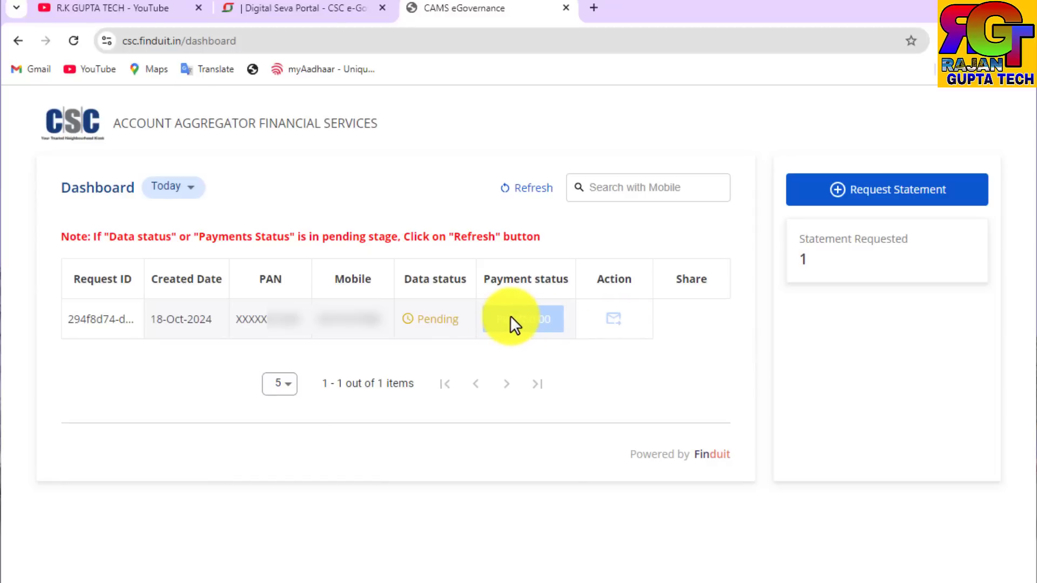
# Step: Open the ₹50.00 payment for the 17-Oct-2024 request whose data is available
pyautogui.click(616, 322)
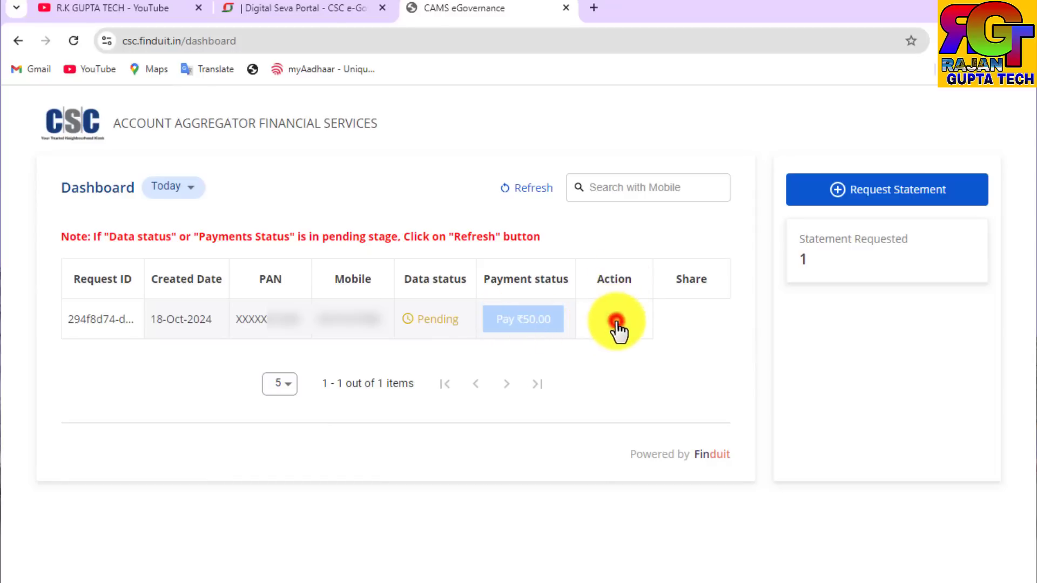
pyautogui.click(617, 322)
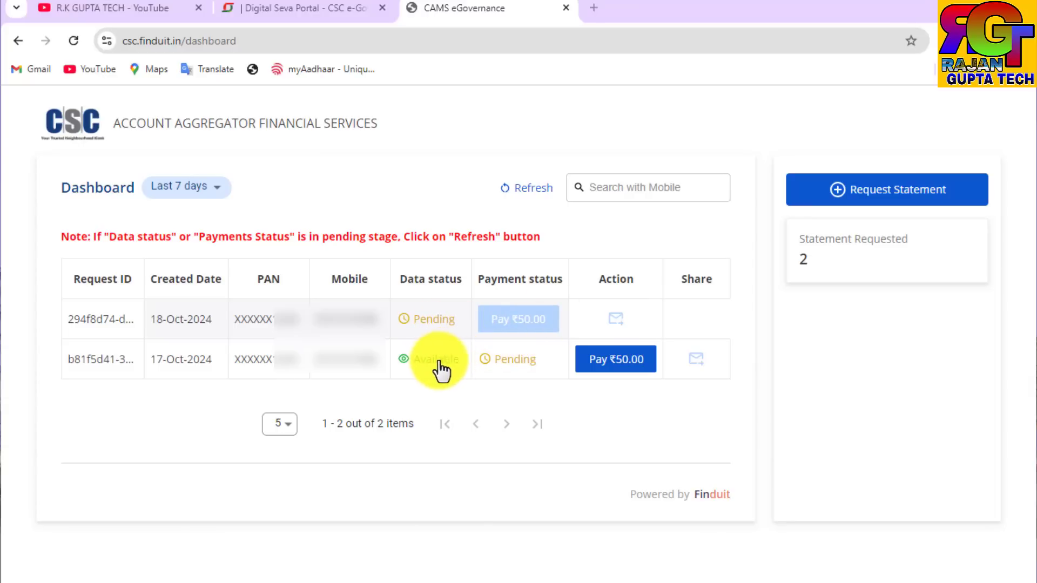
pyautogui.click(604, 366)
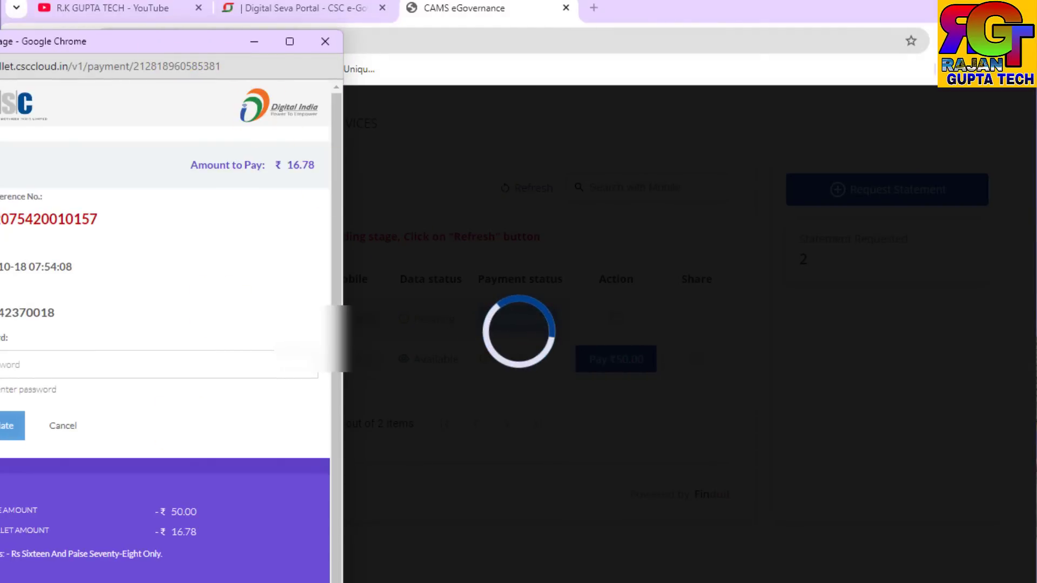
pyautogui.moveTo(189, 41); pyautogui.dragTo(358, 12)
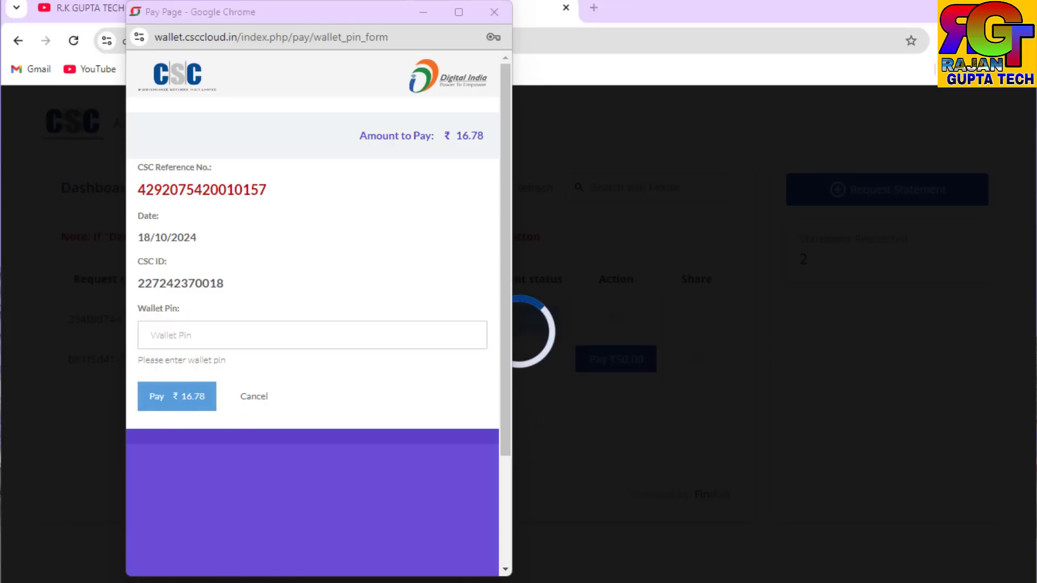
# Step: Enter the wallet PIN and pay ₹16.78
pyautogui.click(148, 338)
pyautogui.write('****')
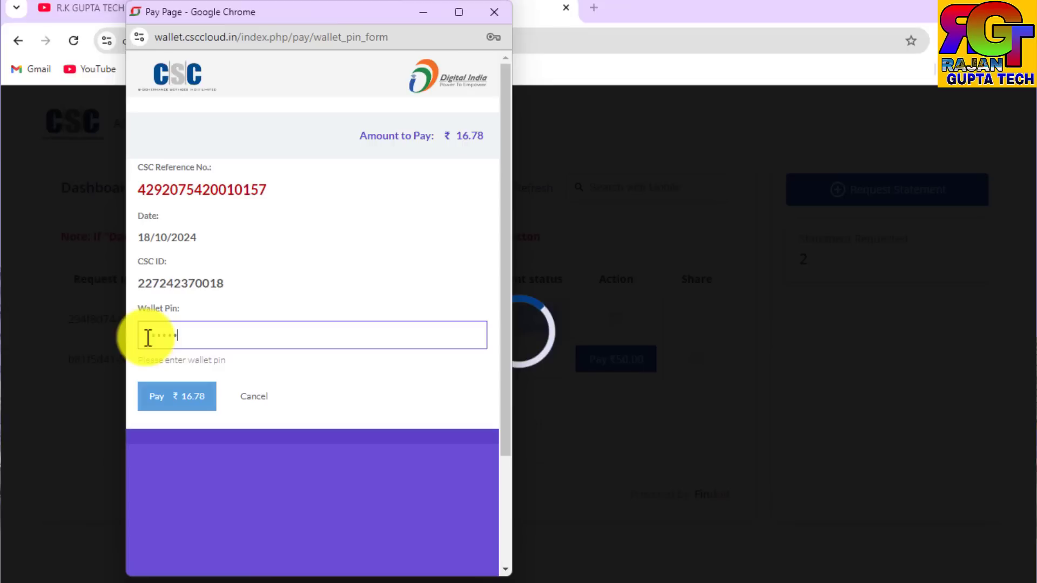
pyautogui.write('*')
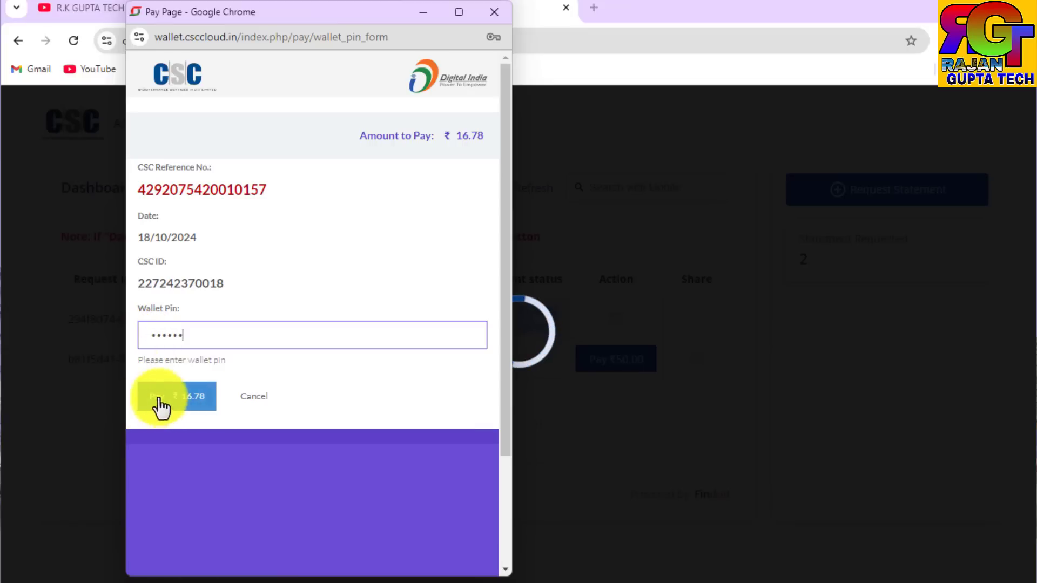
pyautogui.click(182, 404)
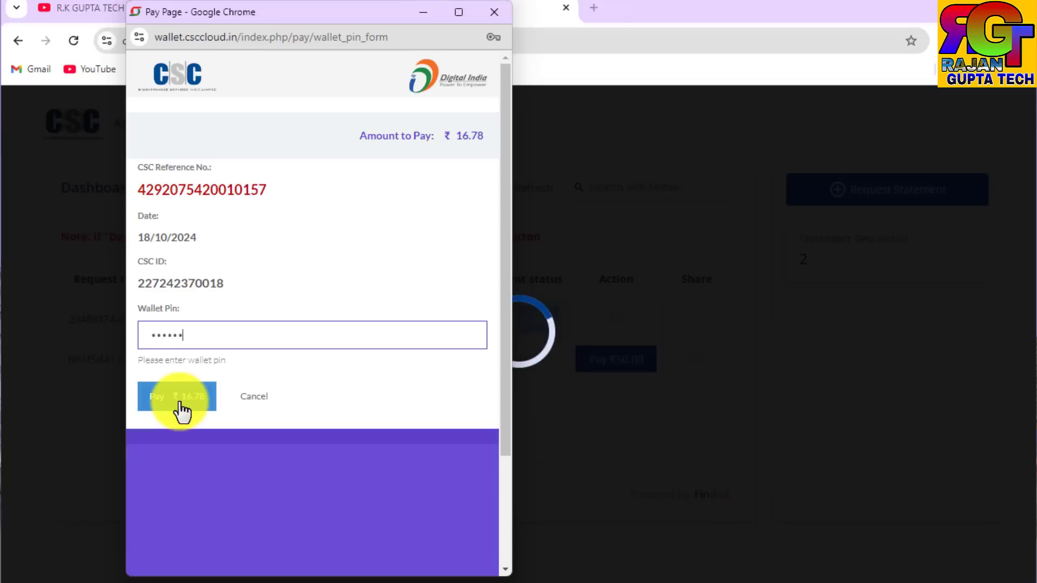
pyautogui.click(180, 402)
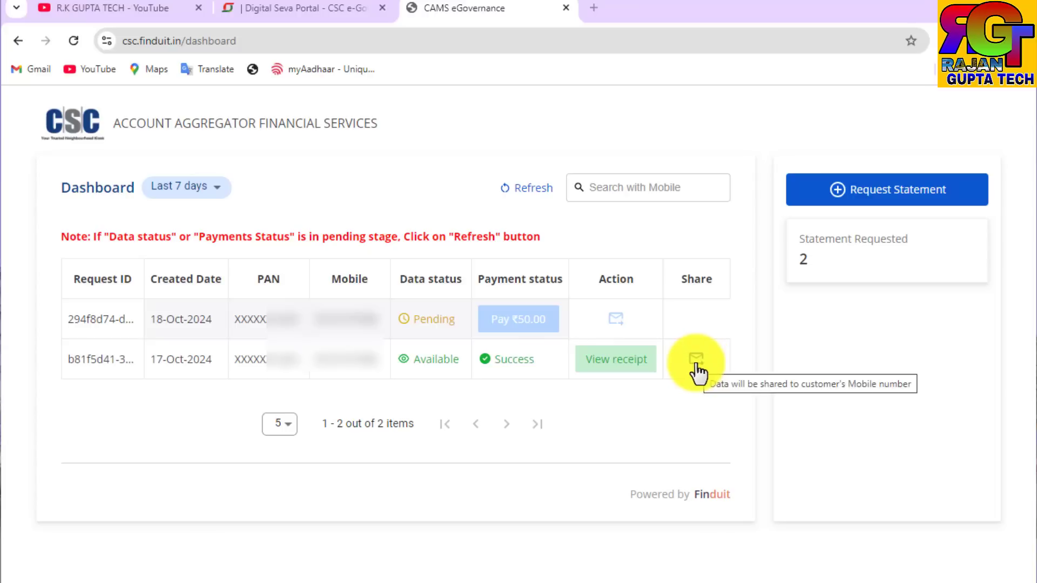
# Step: Open the payment receipt for the paid statement request
pyautogui.click(611, 372)
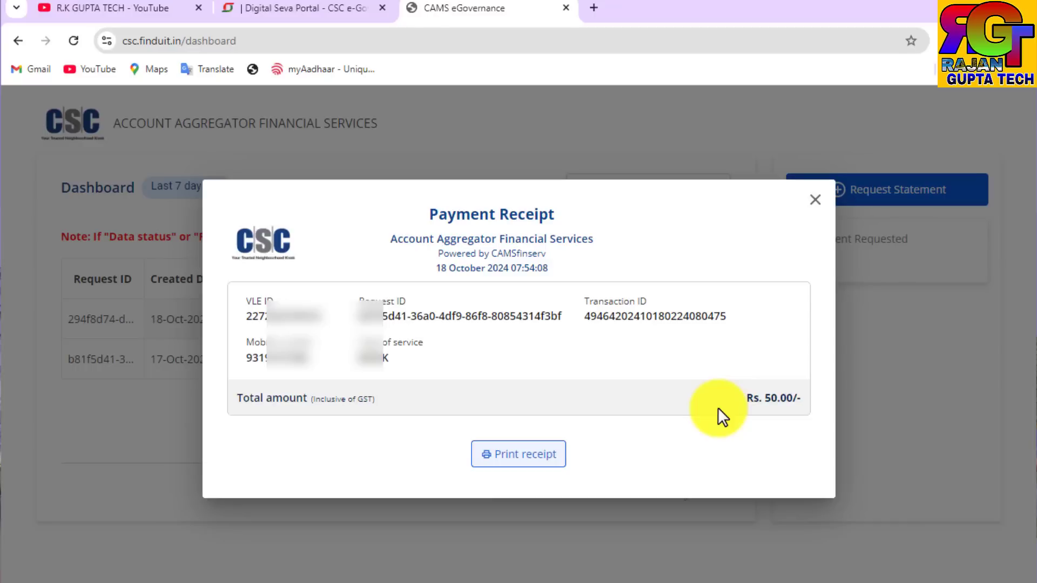
# Step: Reload the Digital Seva dashboard and check the recent transactions list
pyautogui.click(332, 8)
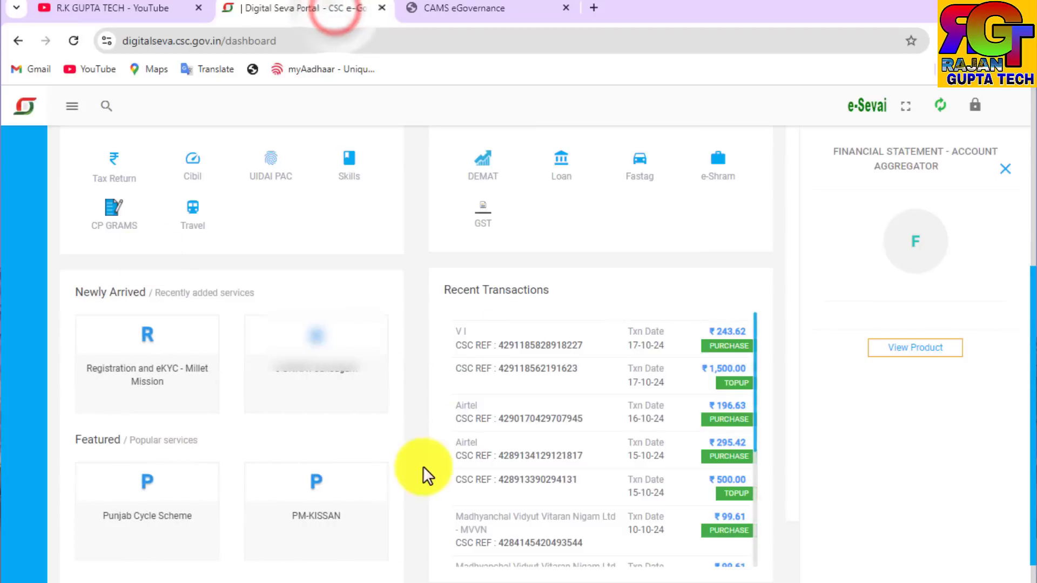
pyautogui.scroll(5, 437, 472)
pyautogui.click(71, 39)
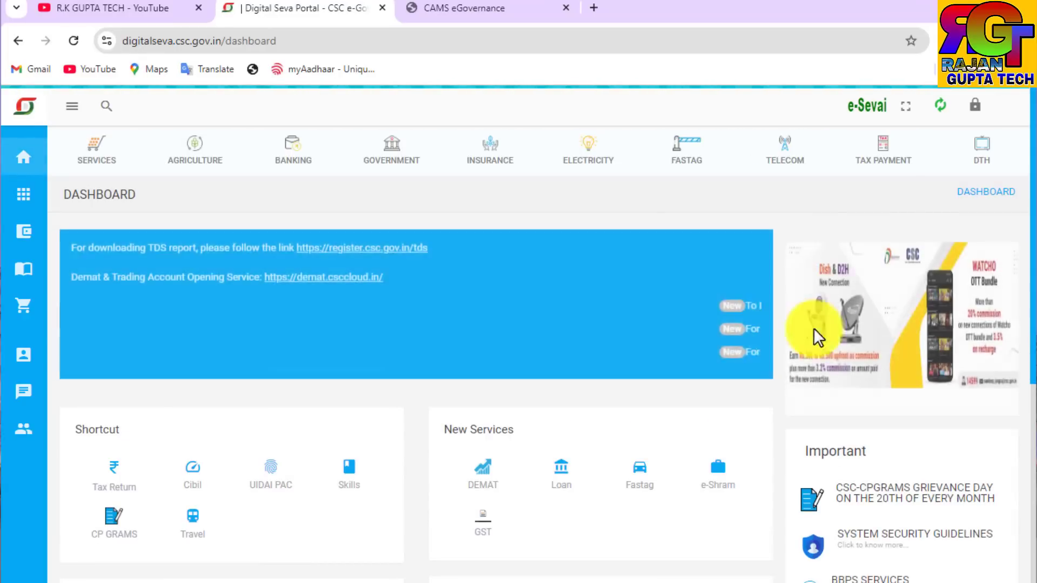
pyautogui.scroll(-6, 802, 304)
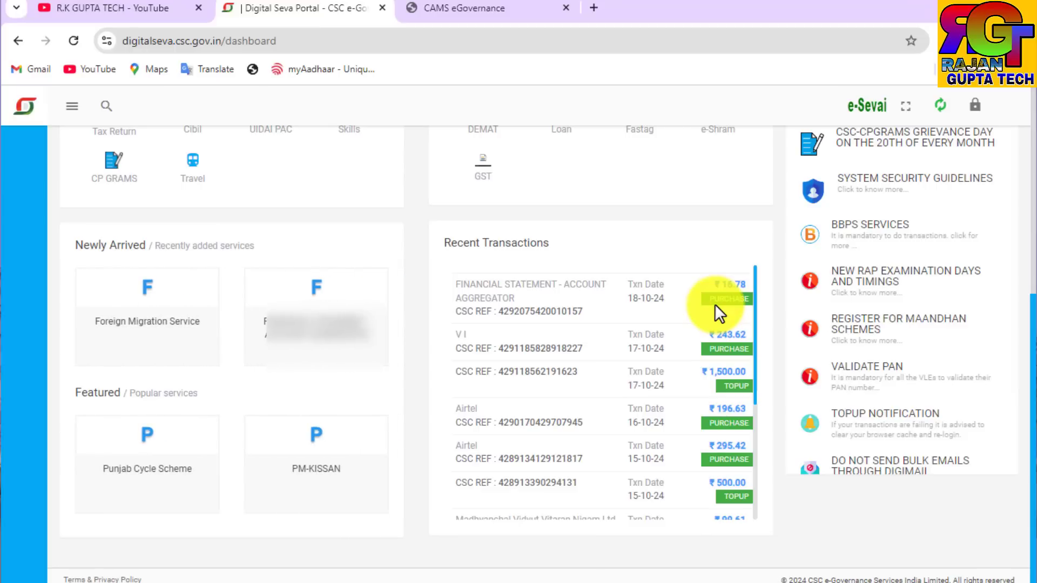
# Step: Close the payment receipt and share the paid 17-Oct-2024 statement request to the customer via WhatsApp
pyautogui.click(487, 8)
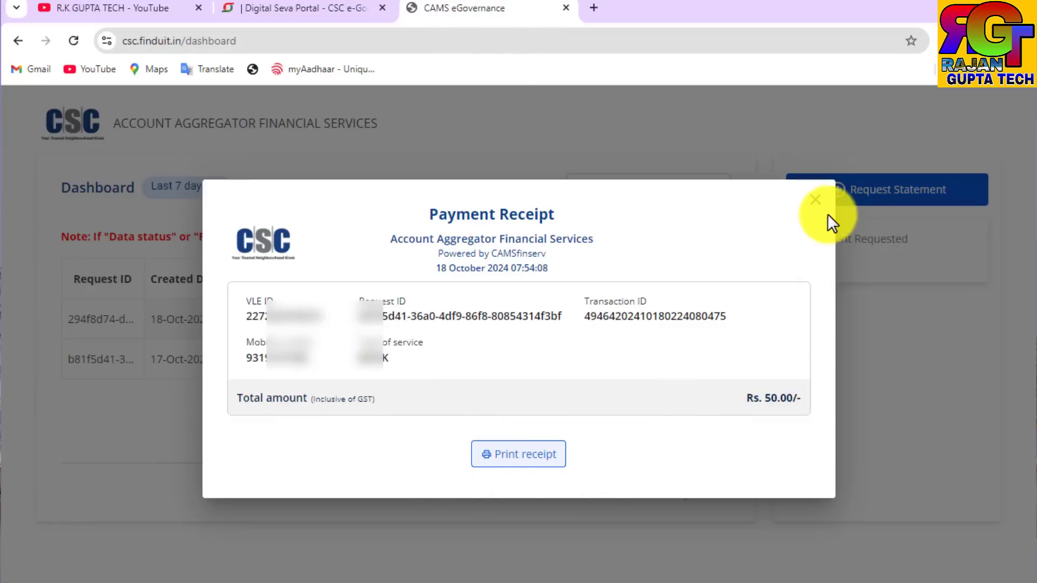
pyautogui.click(817, 202)
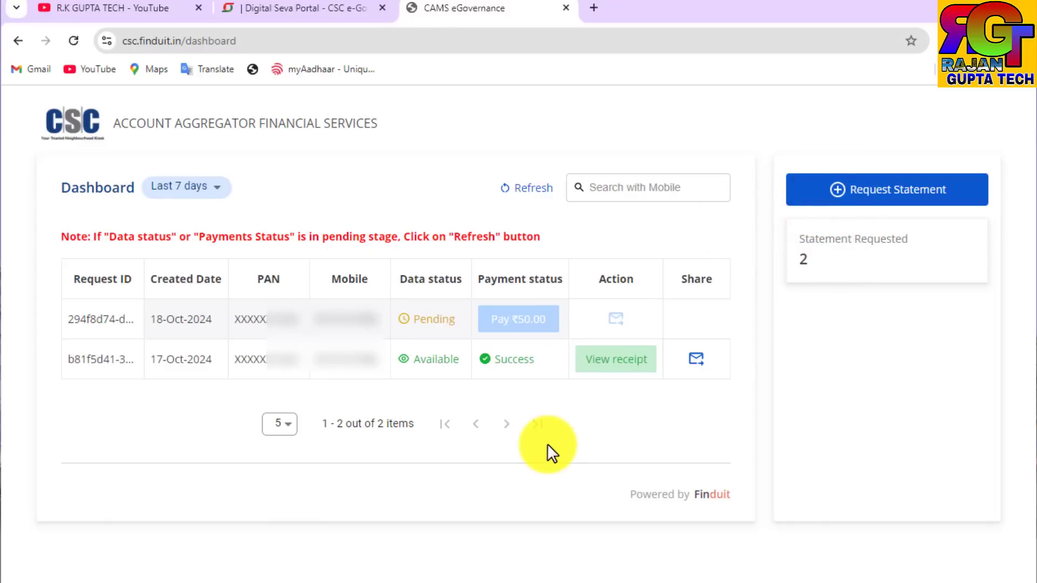
pyautogui.click(704, 365)
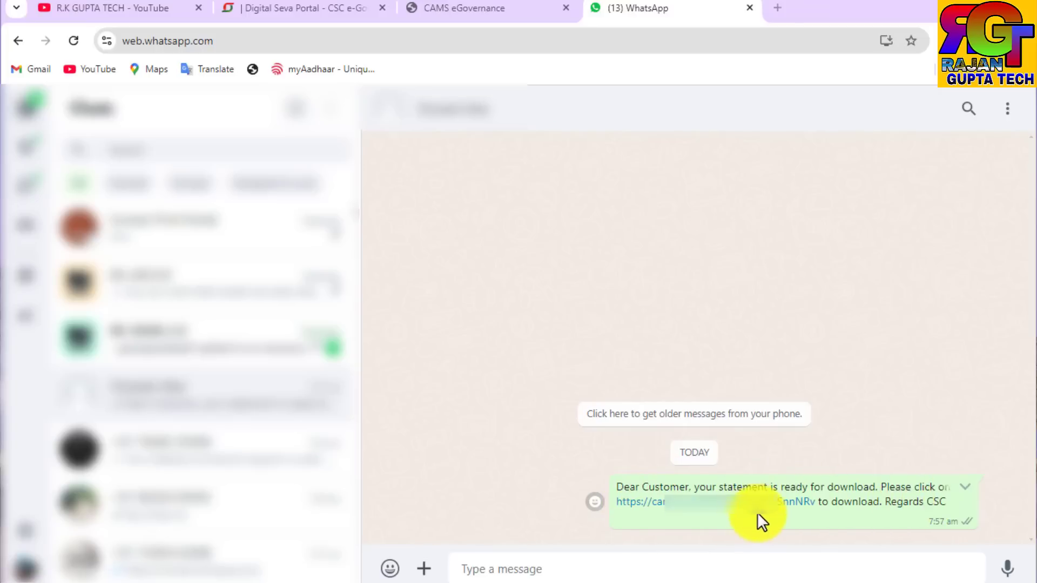
# Step: Open the statement download link from the WhatsApp message and scroll through the Yes Bank statement PDF
pyautogui.click(730, 516)
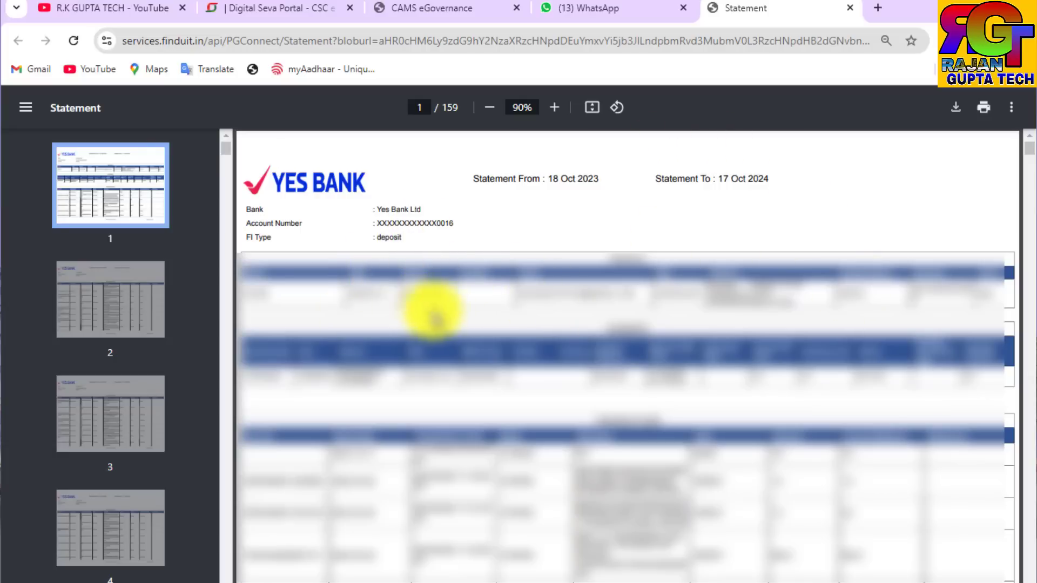
pyautogui.scroll(-5, 685, 405)
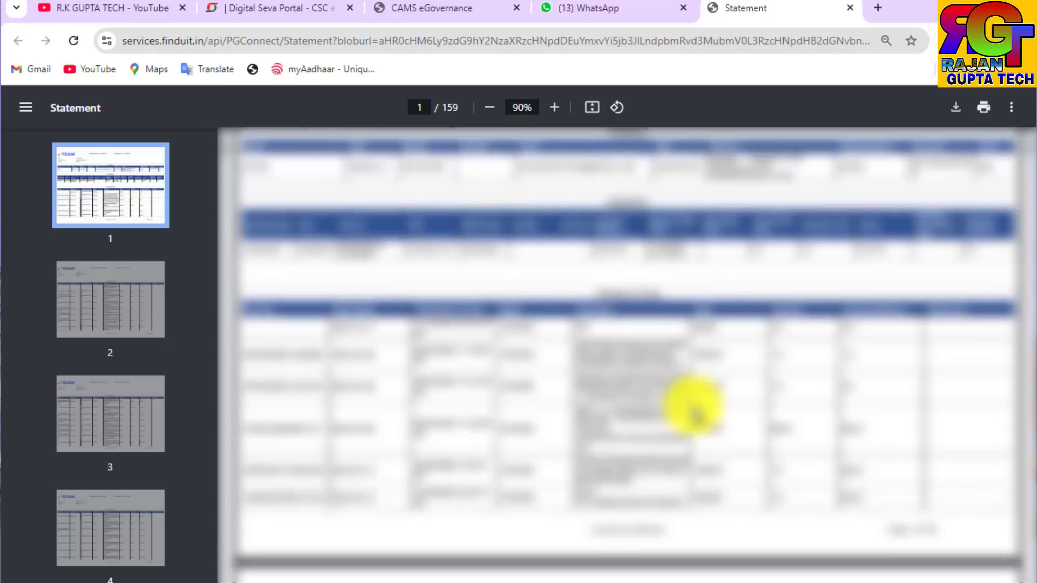
pyautogui.scroll(-8, 697, 421)
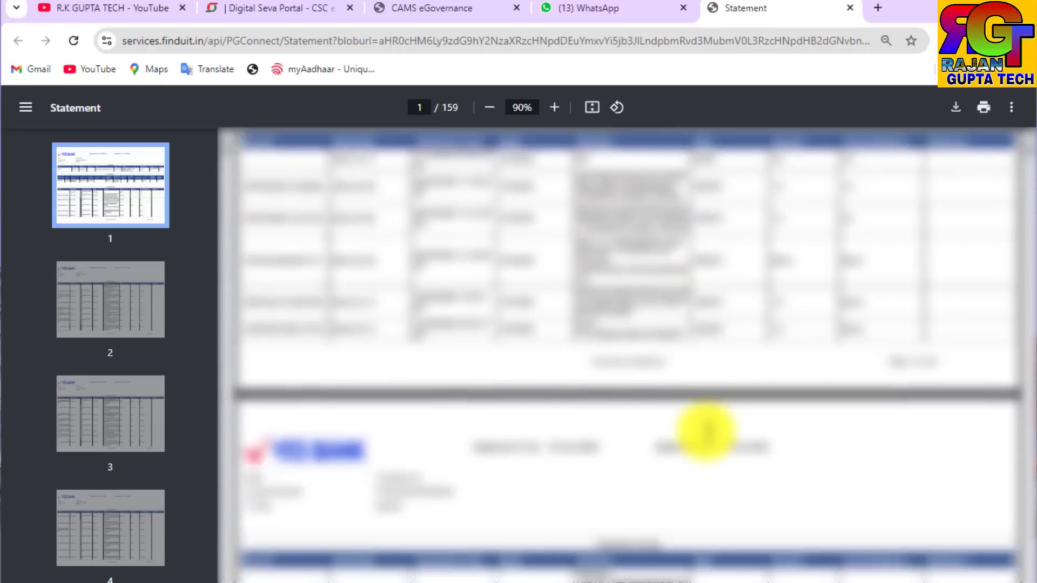
pyautogui.scroll(-20, 705, 432)
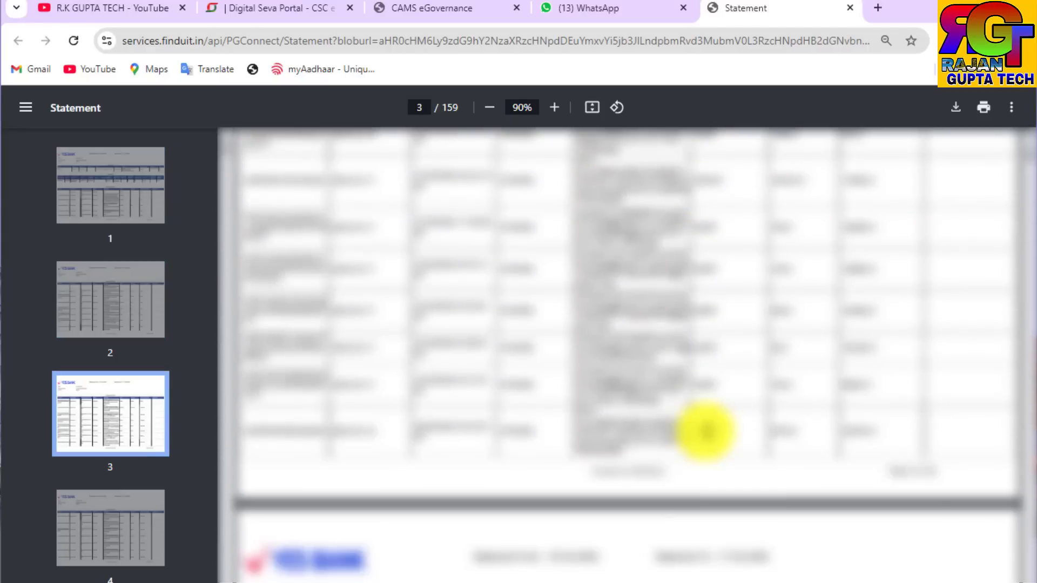
pyautogui.scroll(-15, 705, 435)
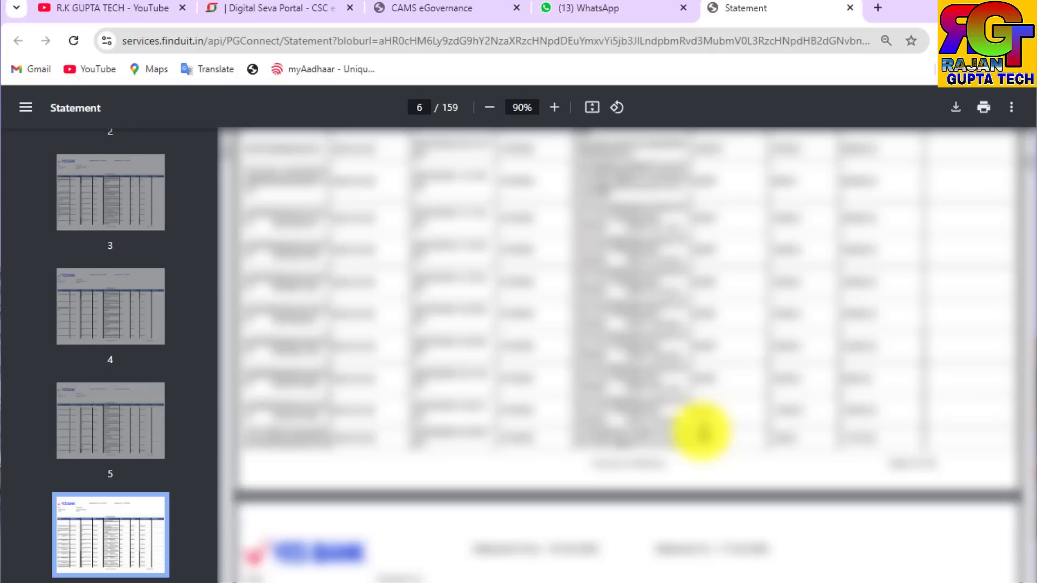
# Step: Return to the statement PDF and keep scrolling through its further pages
pyautogui.click(456, 8)
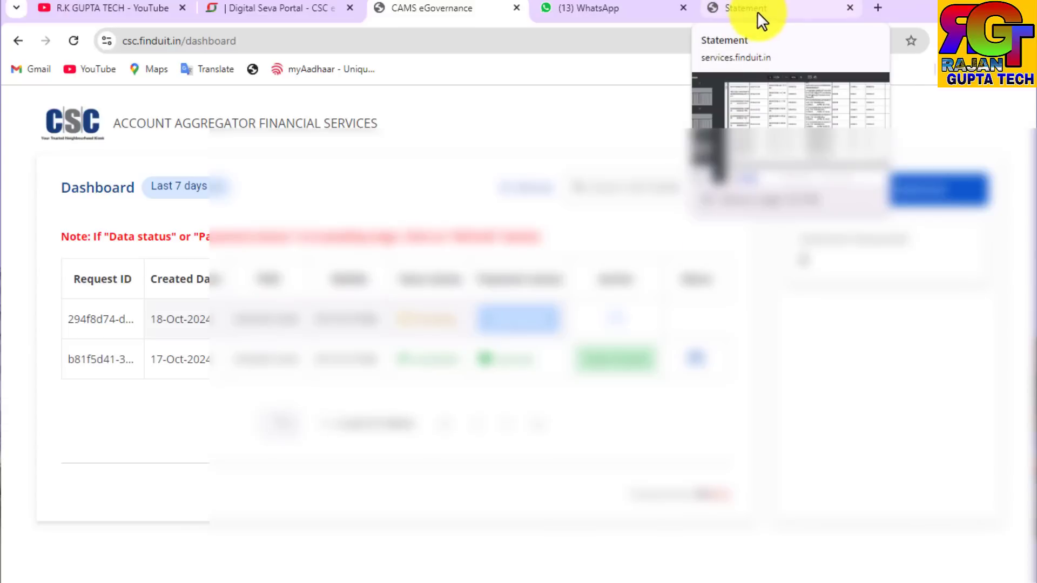
pyautogui.click(762, 11)
pyautogui.scroll(-10, 693, 285)
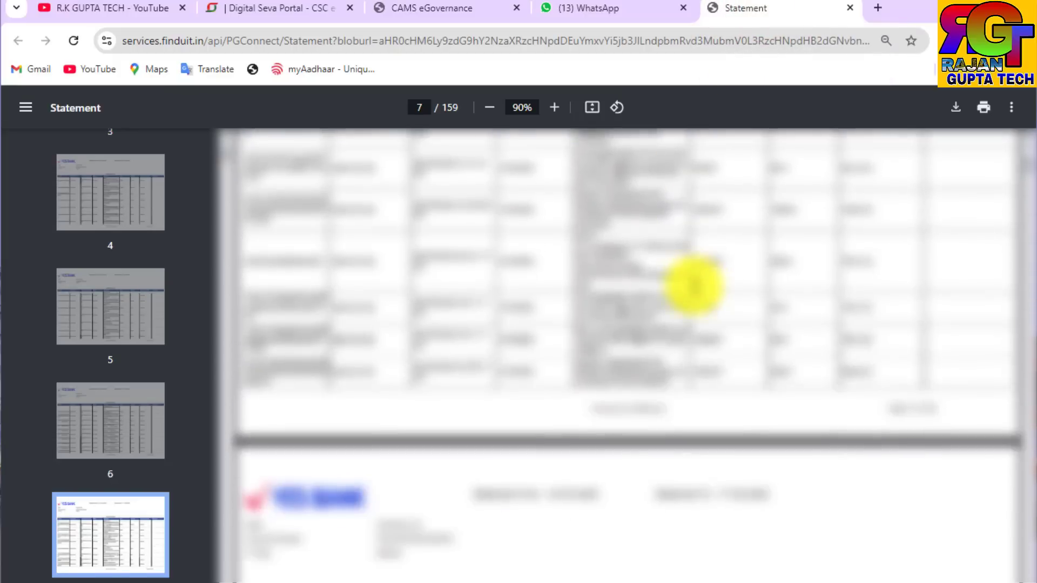
pyautogui.scroll(-10, 693, 286)
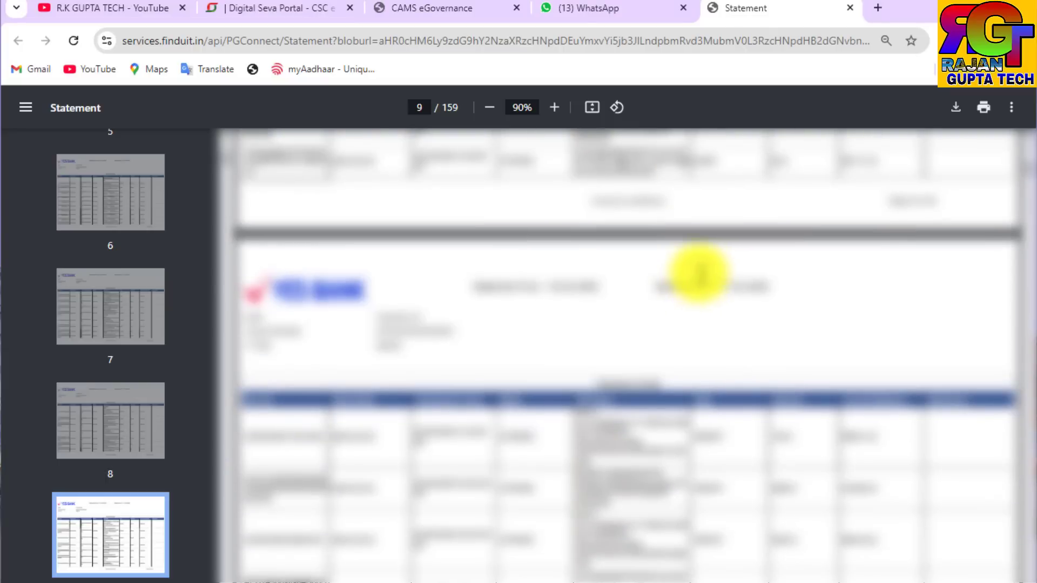
pyautogui.scroll(-5, 695, 287)
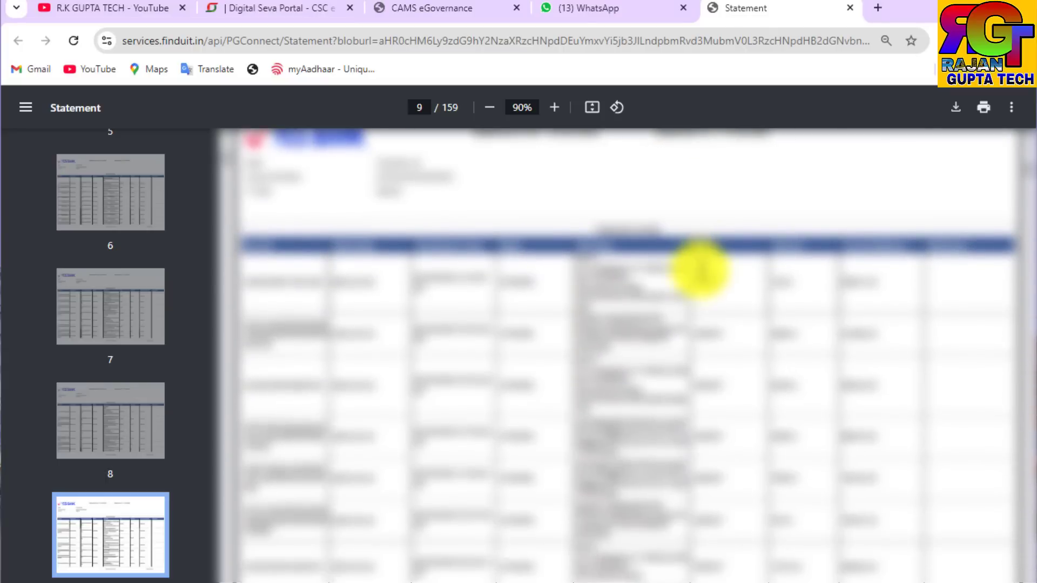
pyautogui.click(158, 8)
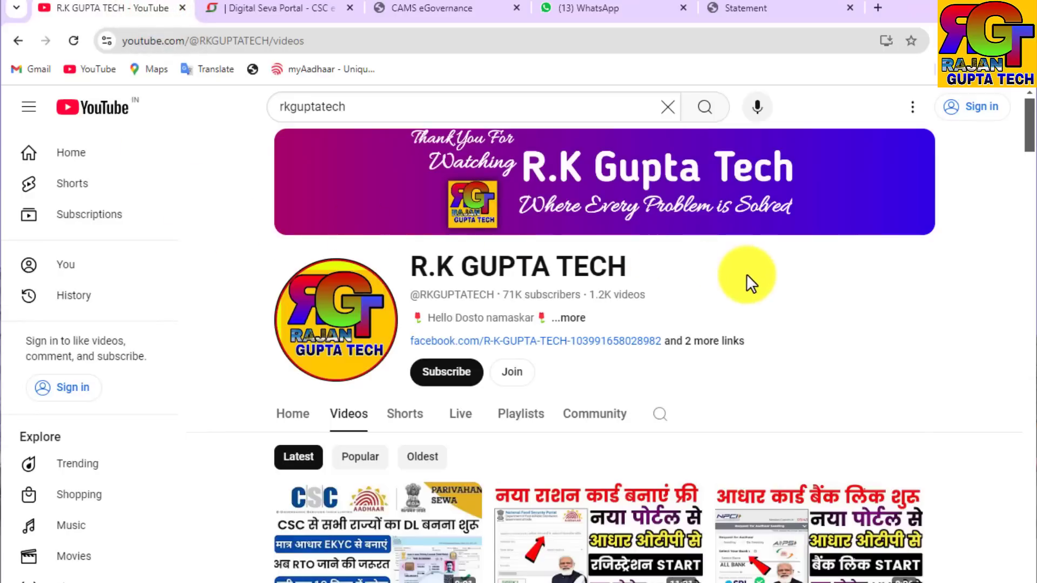